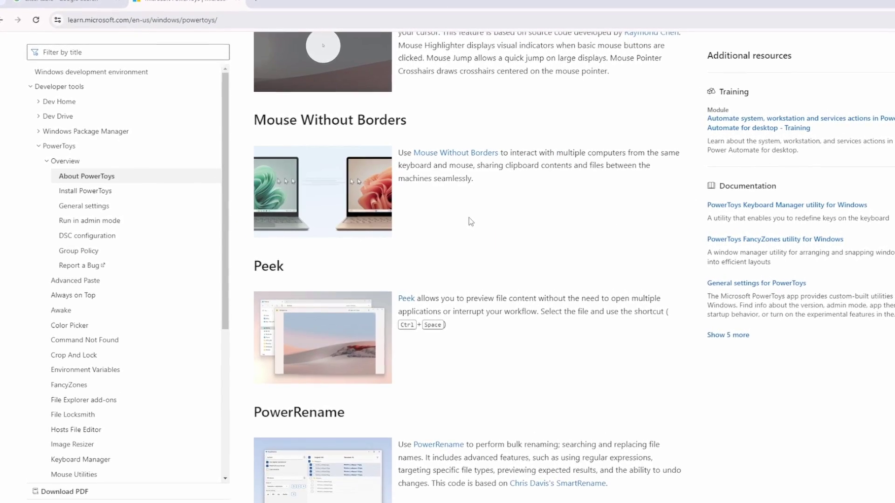
# Scroll up through the PowerToys overview descriptions from Mouse utilities to Color Picker
pyautogui.scroll(3, 464, 220)
pyautogui.scroll(10, 471, 207)
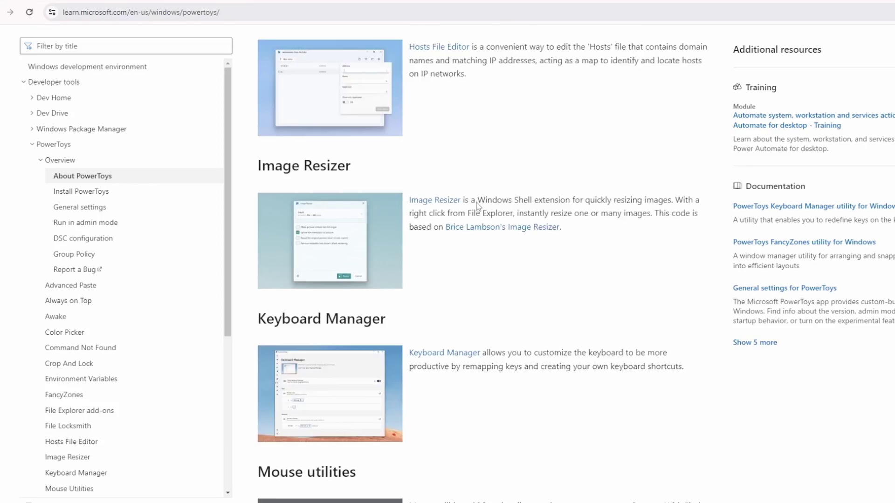
pyautogui.scroll(20, 485, 203)
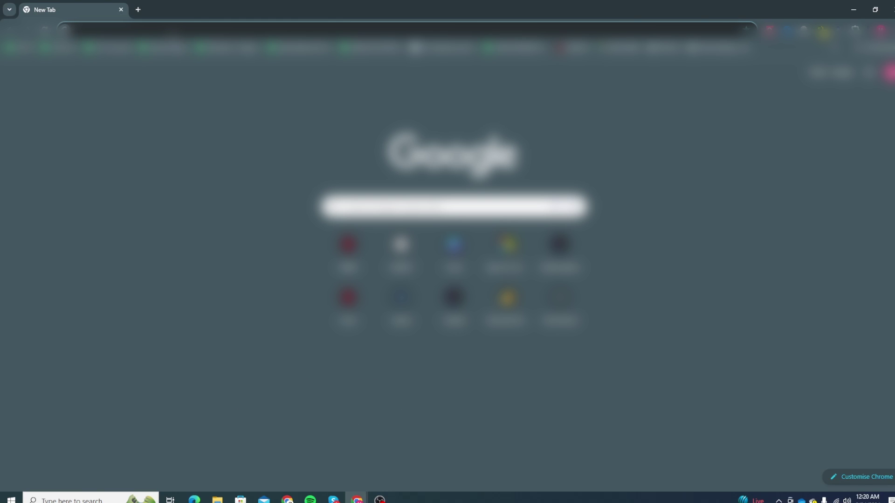
# Search Google for 'power toys' and look through the results
pyautogui.write('power toys')
pyautogui.press('Return')
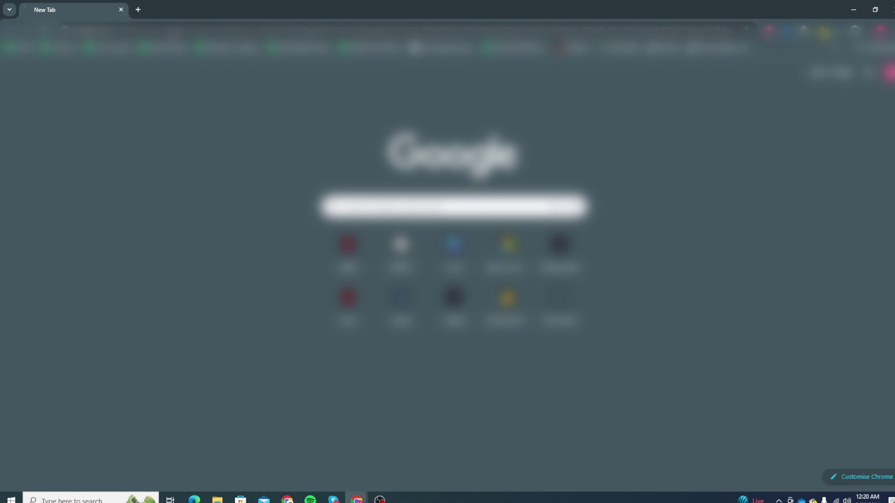
pyautogui.scroll(-1, 217, 340)
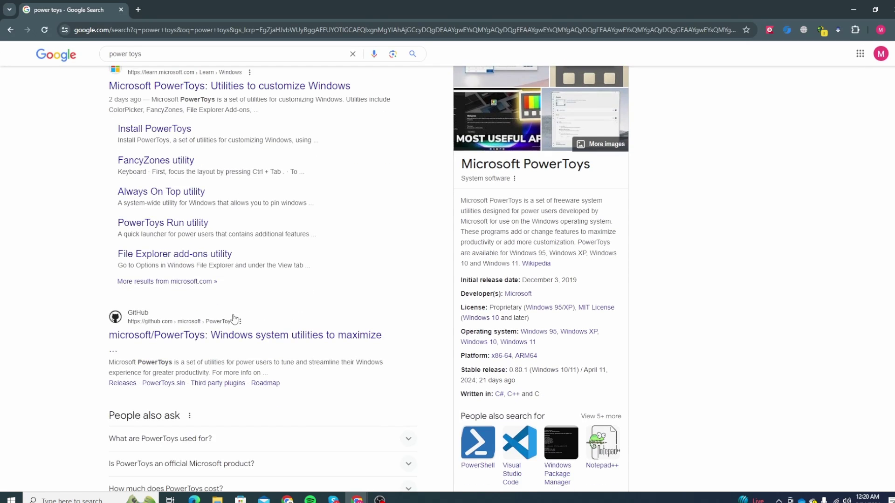
# Open the microsoft/PowerToys GitHub page and scroll down to the installer download table
pyautogui.click(218, 342)
pyautogui.scroll(-1, 125, 266)
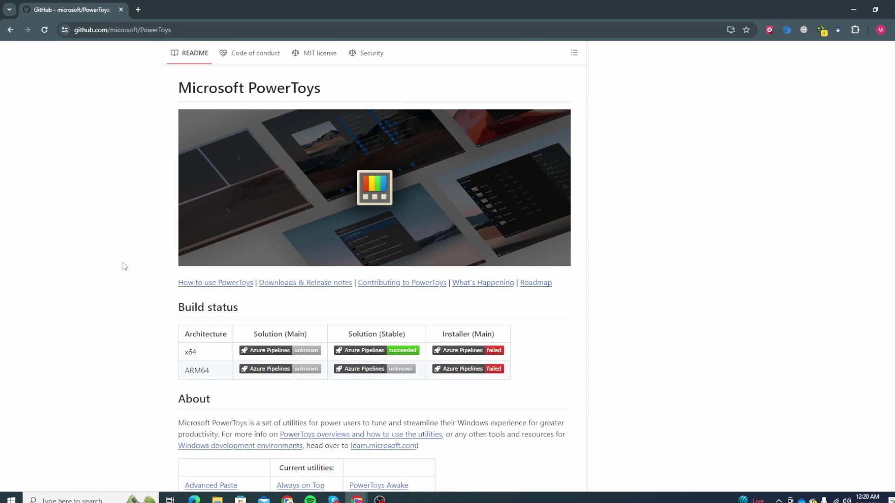
pyautogui.scroll(-12, 125, 266)
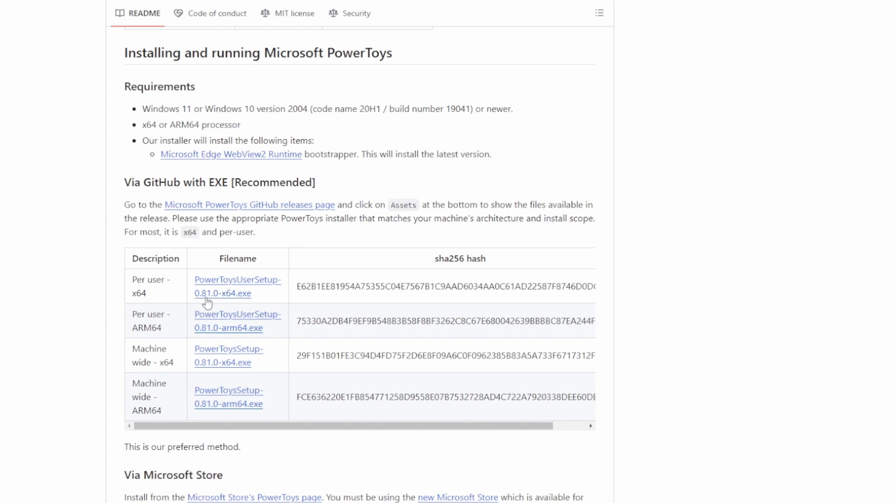
# Download the per-user x64 PowerToys v0.81.0 installer and run it from Chrome's downloads
pyautogui.click(222, 287)
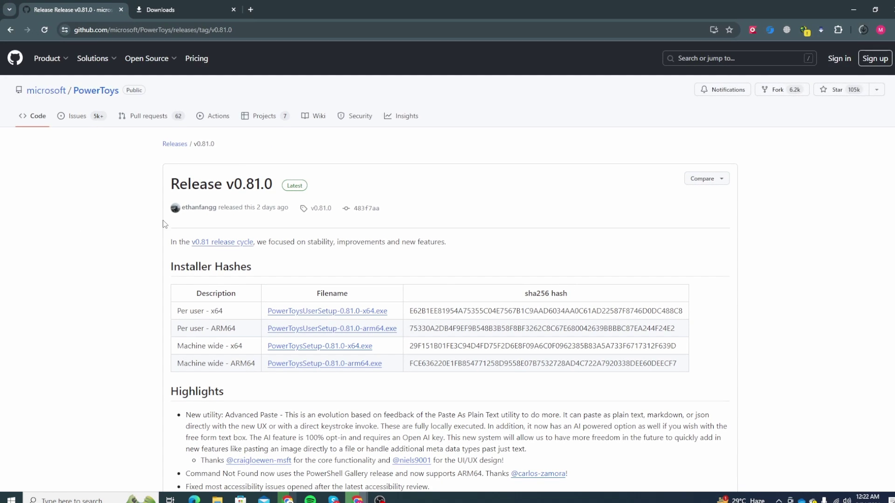
pyautogui.click(862, 30)
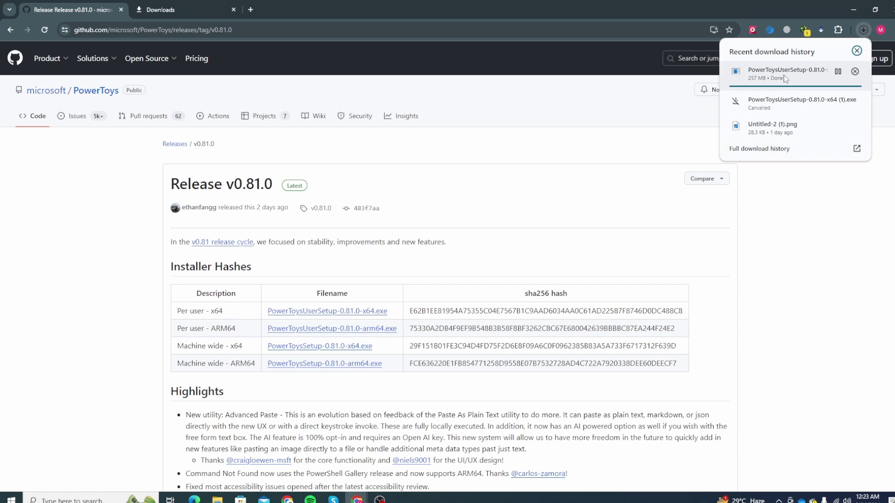
pyautogui.click(786, 74)
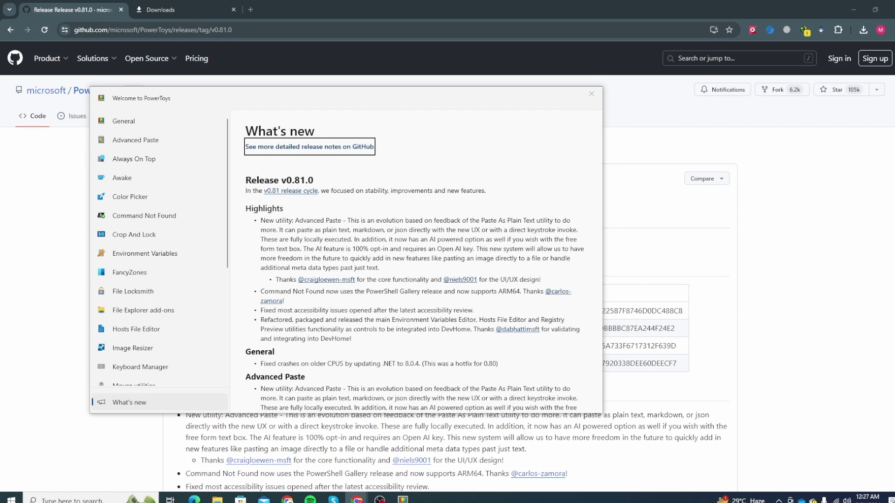
# In PowerToys Run, look up calc and powerbi, then enter a person's name as a web query
pyautogui.hotkey('alt', 'space')
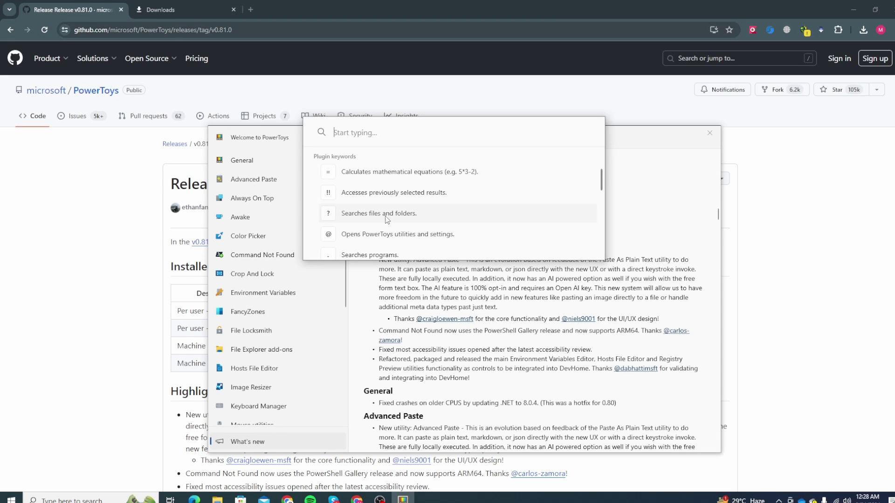
pyautogui.write('cal')
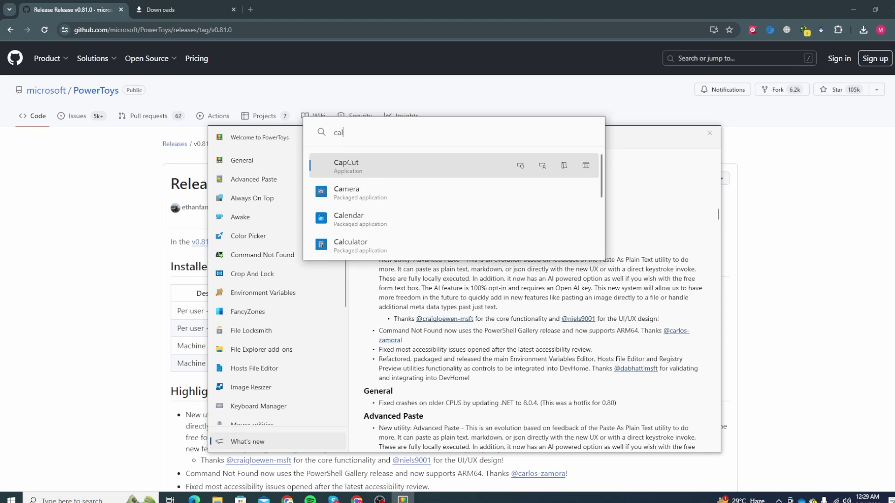
pyautogui.write('c')
pyautogui.press('Down')
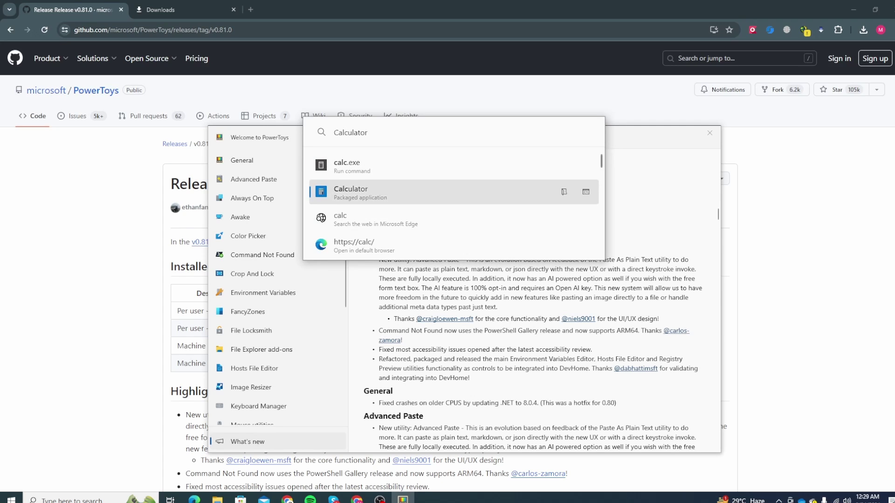
pyautogui.press('BackSpace')
pyautogui.press('BackSpace')
pyautogui.press('BackSpace')
pyautogui.press('BackSpace')
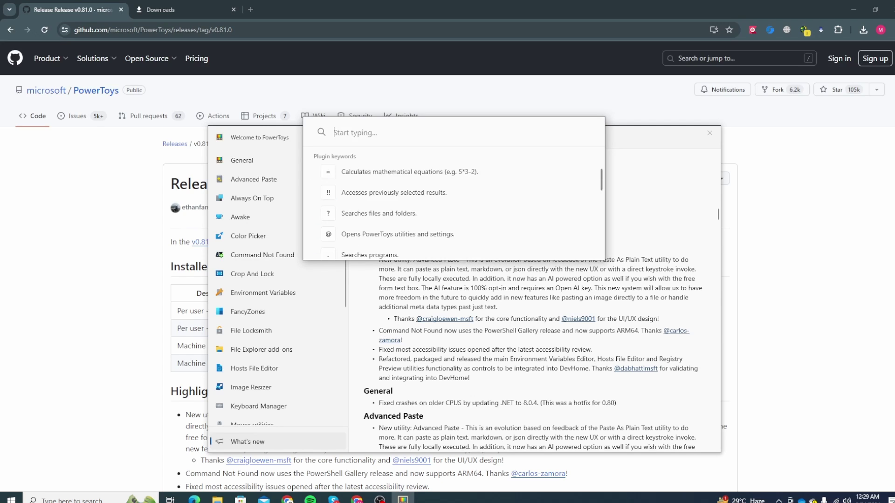
pyautogui.write('powerbi')
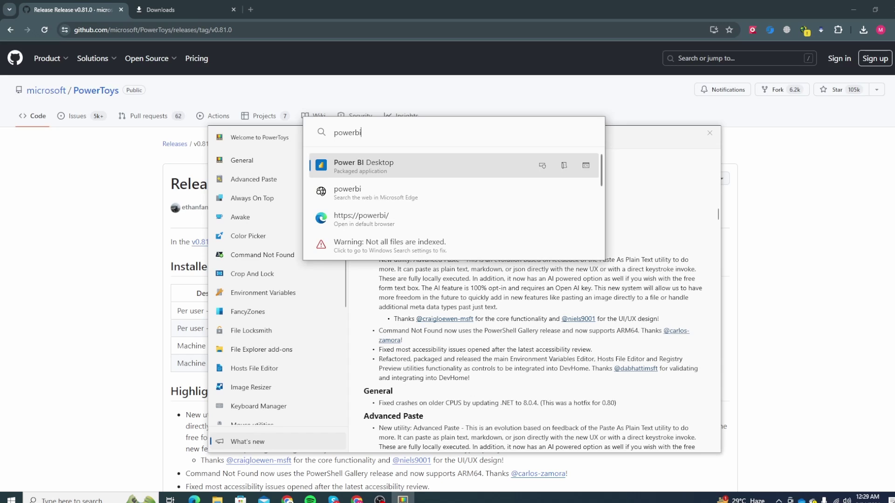
pyautogui.press('BackSpace')
pyautogui.press('BackSpace')
pyautogui.press('BackSpace')
pyautogui.press('BackSpace')
pyautogui.press('BackSpace')
pyautogui.press('BackSpace')
pyautogui.press('BackSpace')
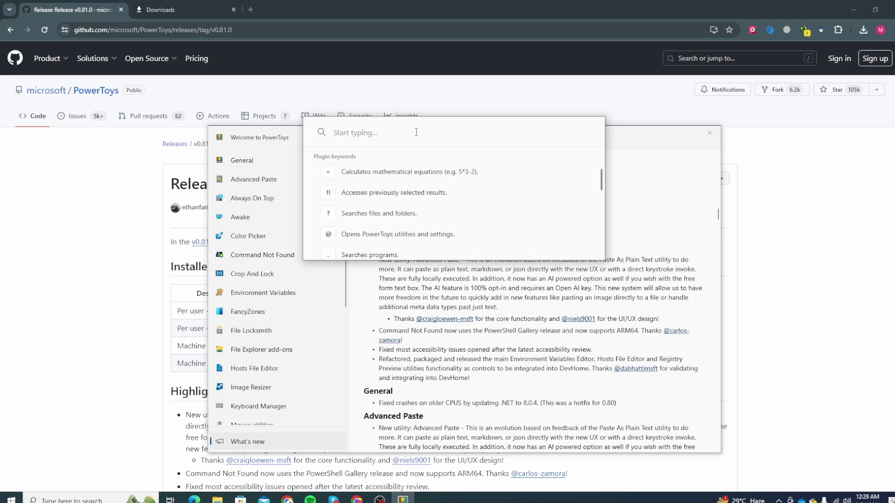
pyautogui.write('elon musk')
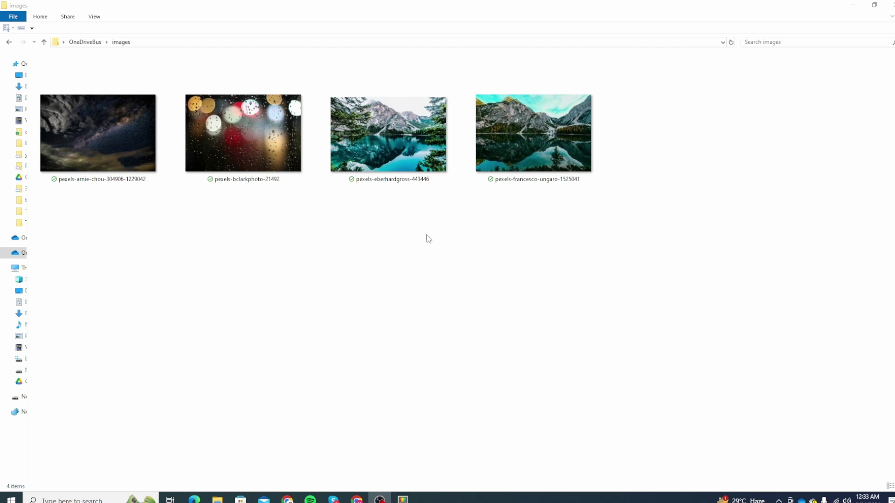
# Show the images folder in Details view and select all four pictures
pyautogui.rightClick(357, 220)
pyautogui.moveTo(390, 231)
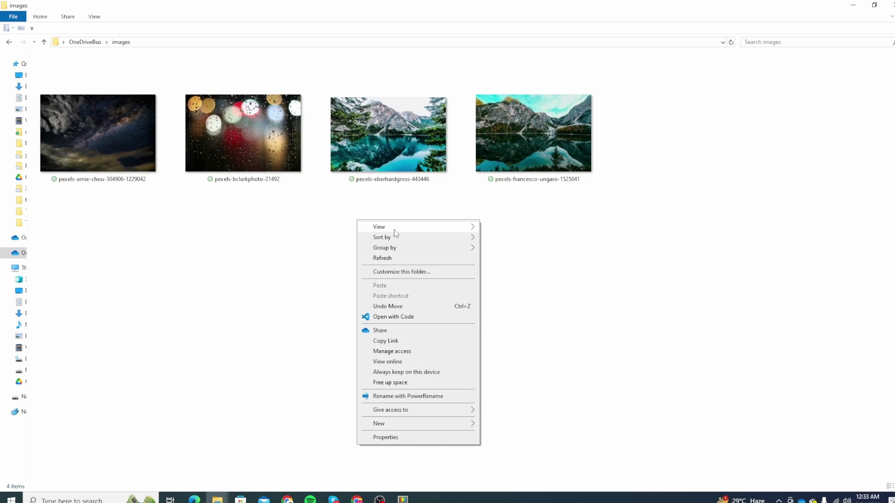
pyautogui.click(502, 279)
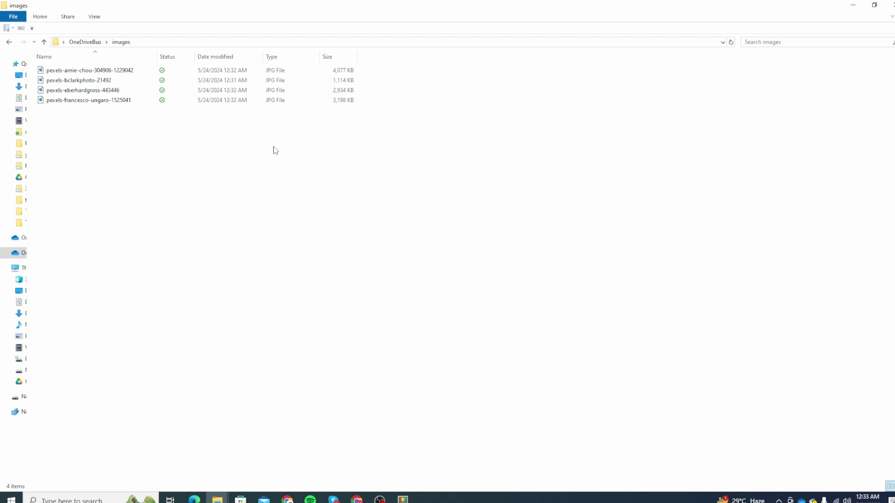
pyautogui.hotkey('ctrl', 'a')
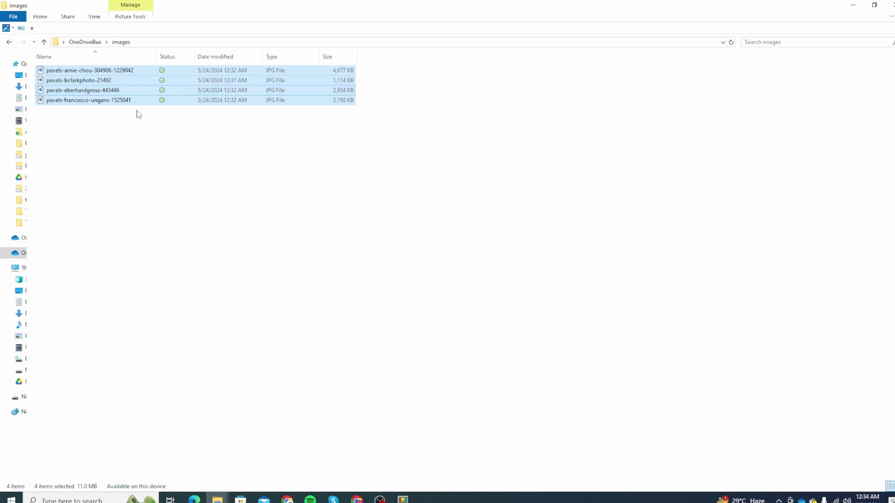
# Open Image Resizer for the four pictures and choose the Small 854 × 480 preset
pyautogui.rightClick(137, 93)
pyautogui.moveTo(207, 371)
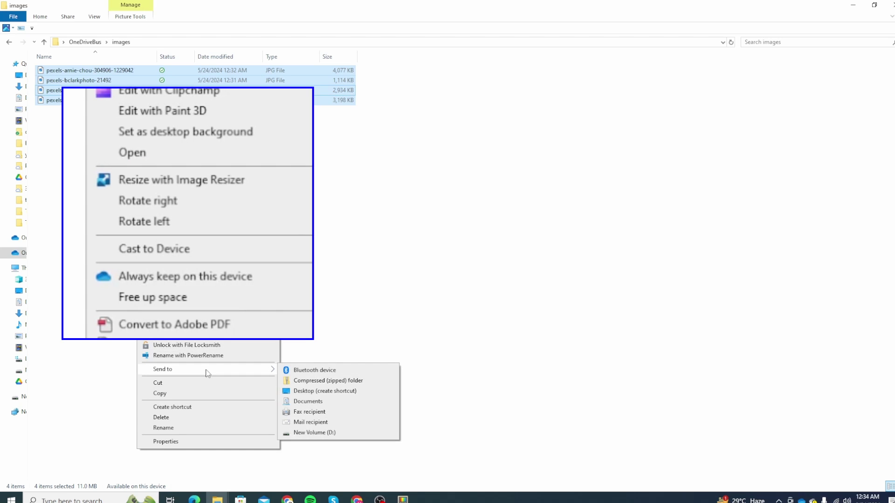
pyautogui.click(206, 200)
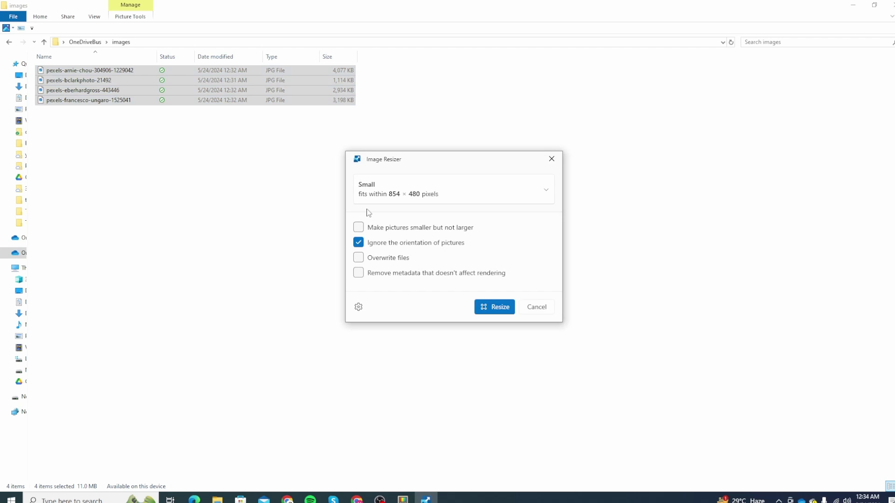
pyautogui.click(441, 195)
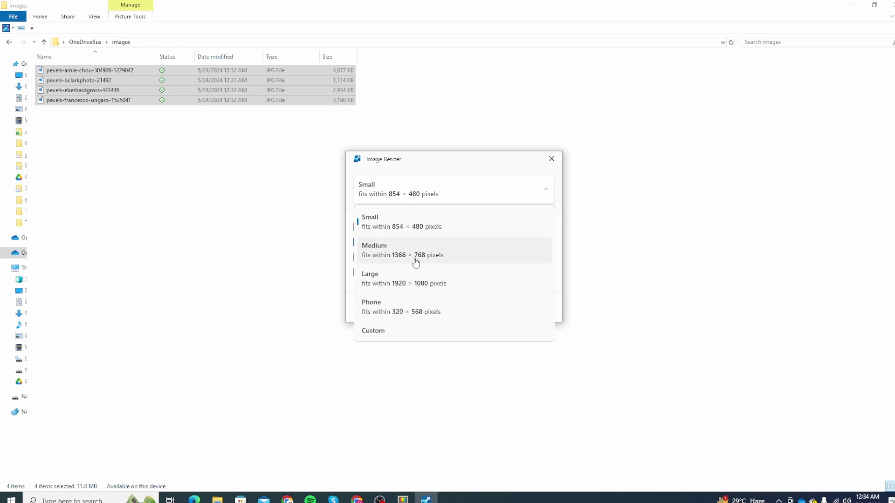
pyautogui.click(392, 337)
pyautogui.click(544, 192)
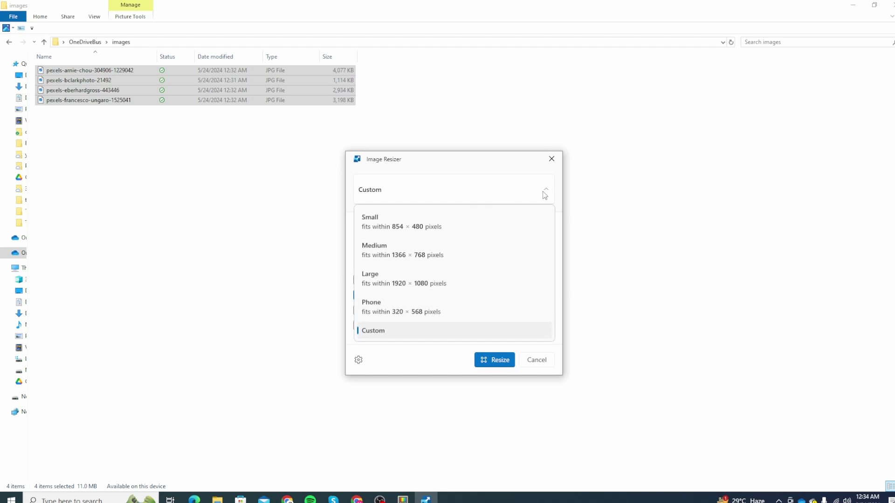
pyautogui.click(415, 229)
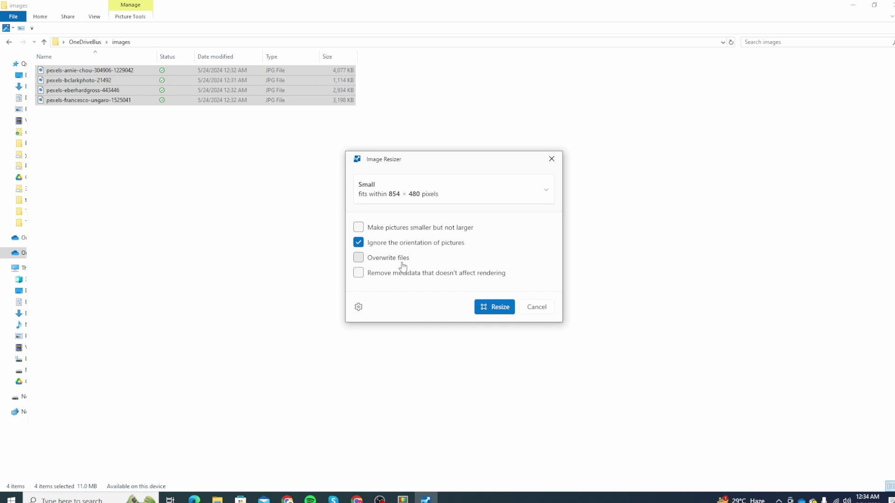
# Review the Image Resizer settings page
pyautogui.click(361, 309)
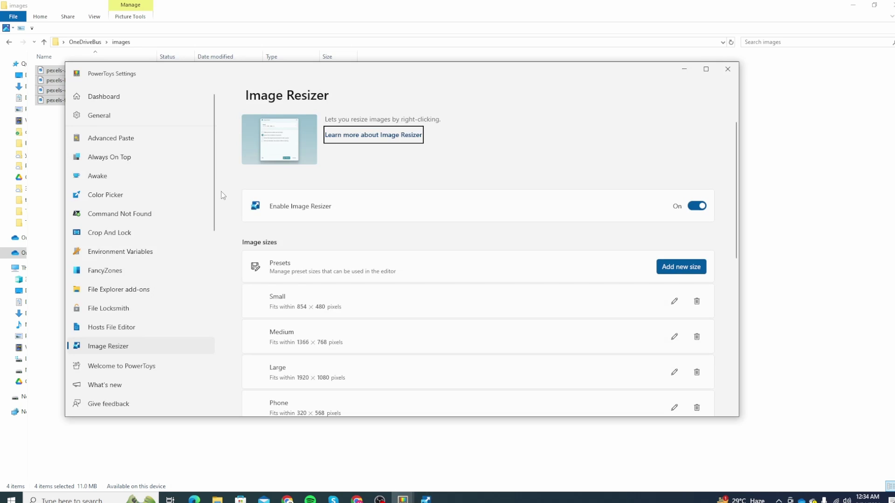
pyautogui.scroll(-10, 371, 281)
pyautogui.scroll(10, 371, 281)
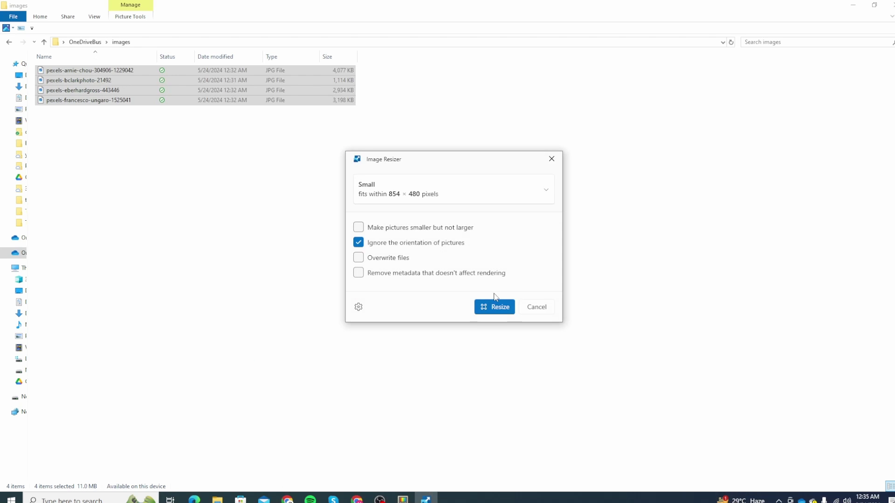
# Resize the pictures to Small and compare a 95.5 KB copy with its 3.98 MB original
pyautogui.click(495, 307)
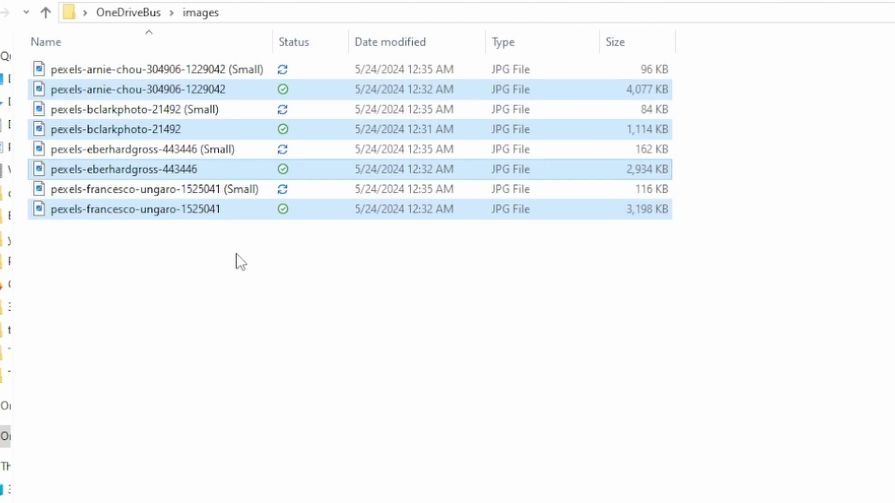
pyautogui.click(218, 73)
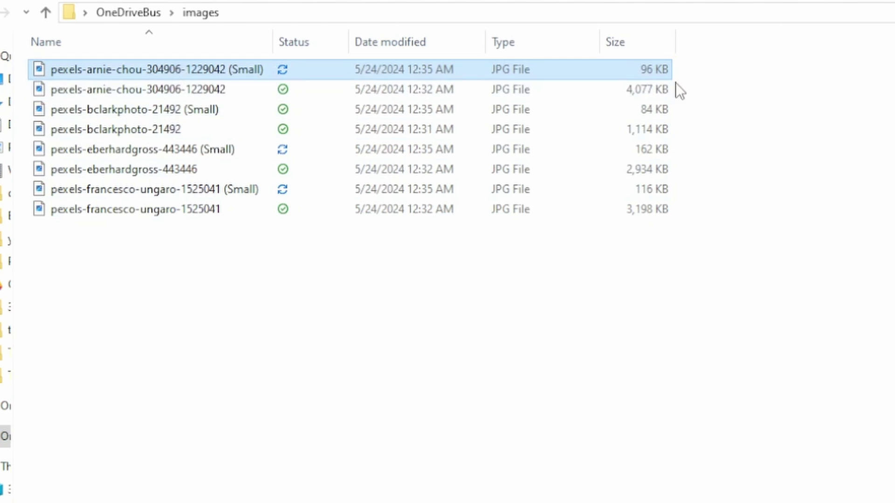
pyautogui.hotkey('ctrl', 'shift', '2')
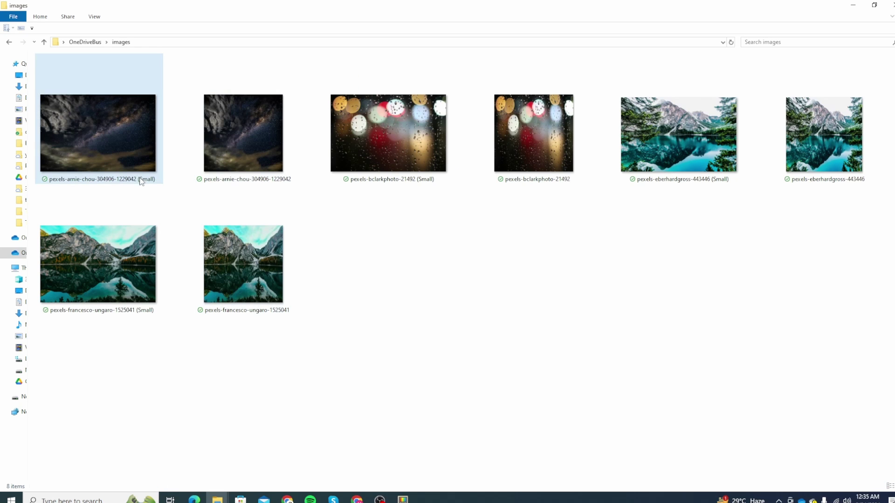
pyautogui.click(129, 162)
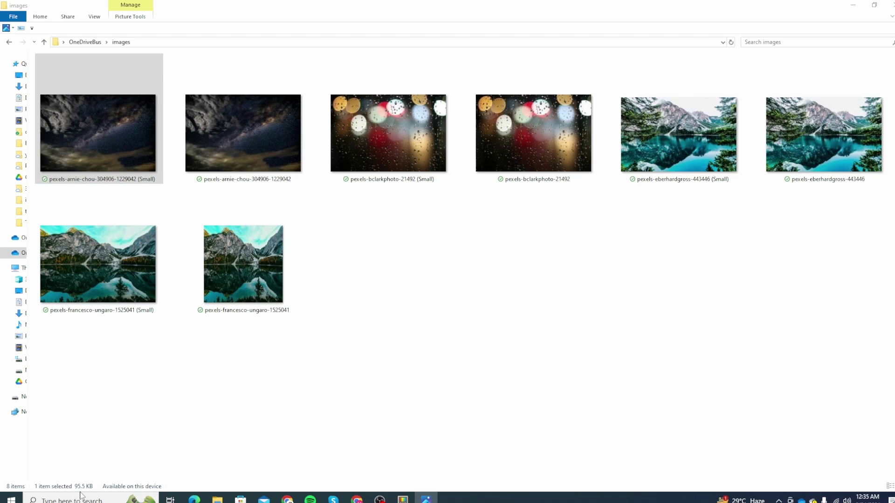
pyautogui.click(244, 166)
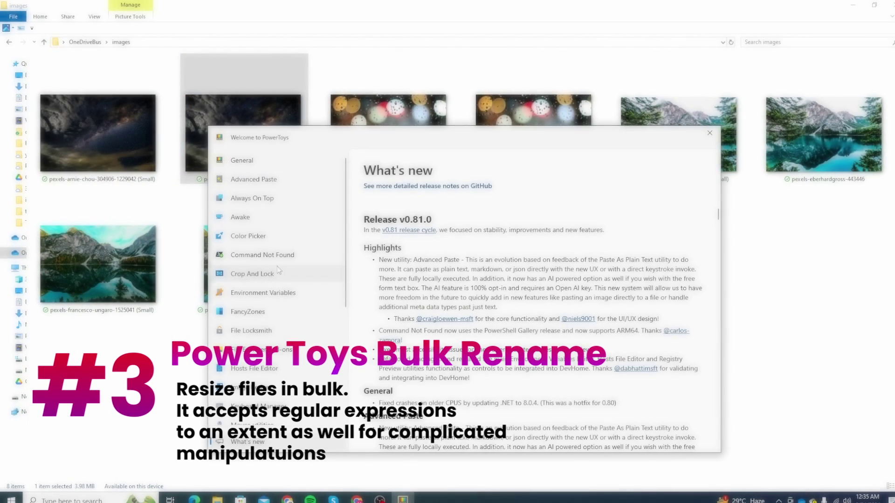
# Select all eight images in the folder and bring up their context menu
pyautogui.scroll(-5, 267, 300)
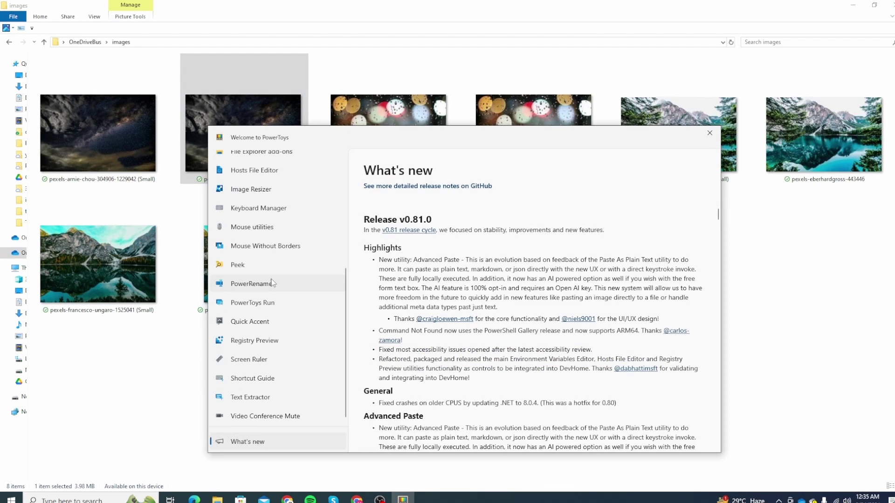
pyautogui.click(354, 5)
pyautogui.moveTo(862, 302); pyautogui.dragTo(115, 128)
pyautogui.rightClick(116, 128)
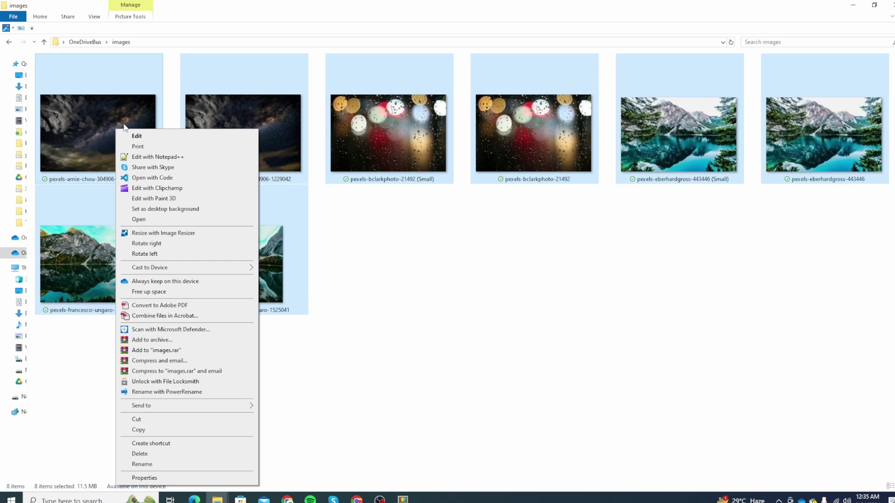
# Open PowerRename for the eight images and search for 'small'
pyautogui.click(179, 390)
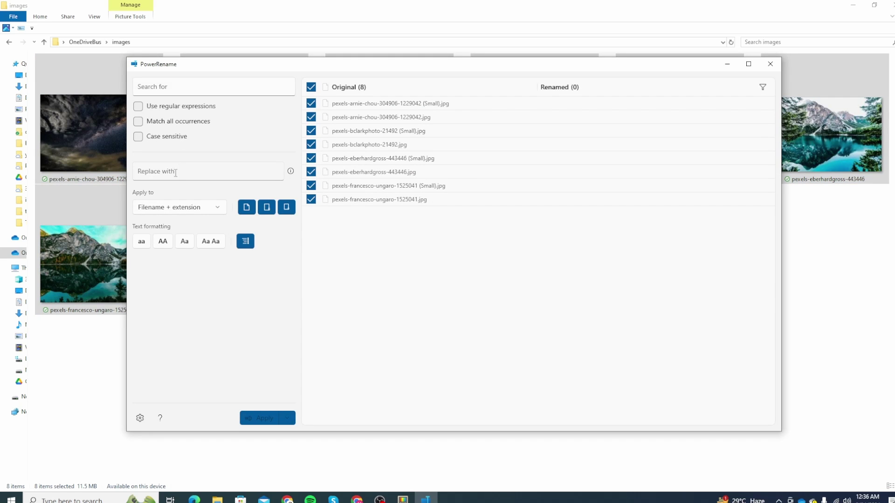
pyautogui.click(193, 89)
pyautogui.write('small')
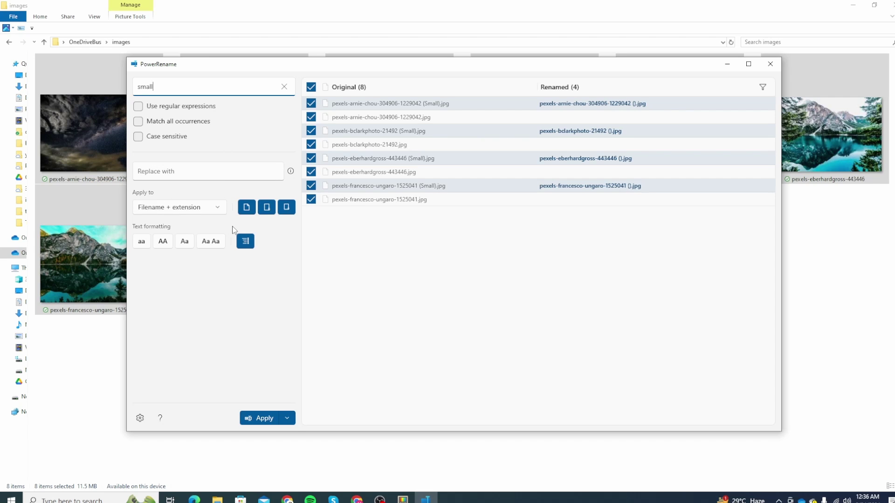
# Replace 'small' with 'edited', keeping Apply to set to Filename + extension
pyautogui.click(192, 175)
pyautogui.write('edited')
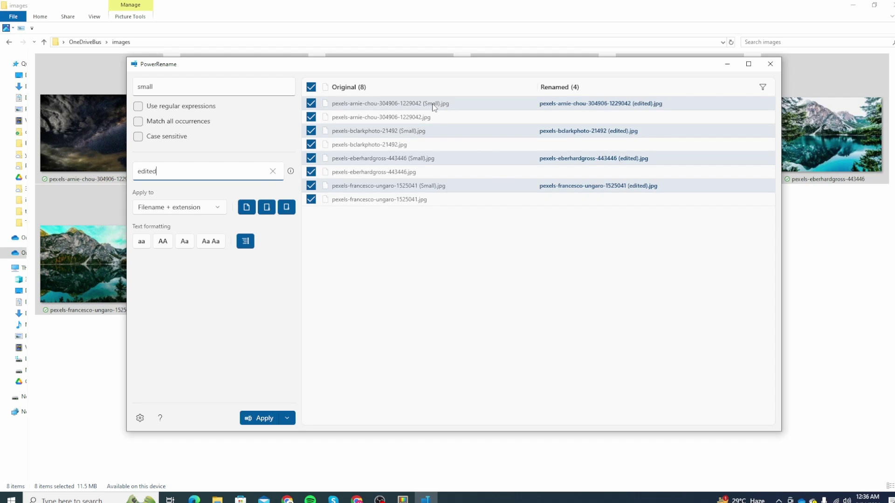
pyautogui.click(206, 208)
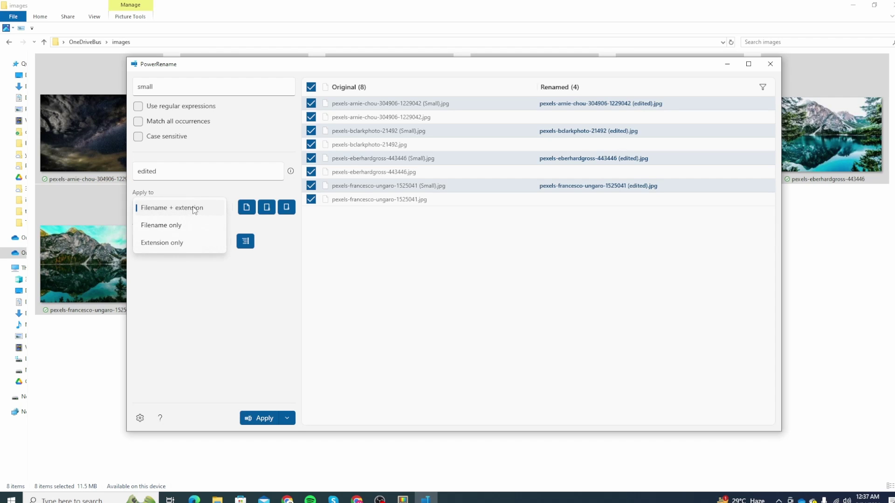
pyautogui.click(195, 209)
pyautogui.click(202, 208)
pyautogui.click(198, 208)
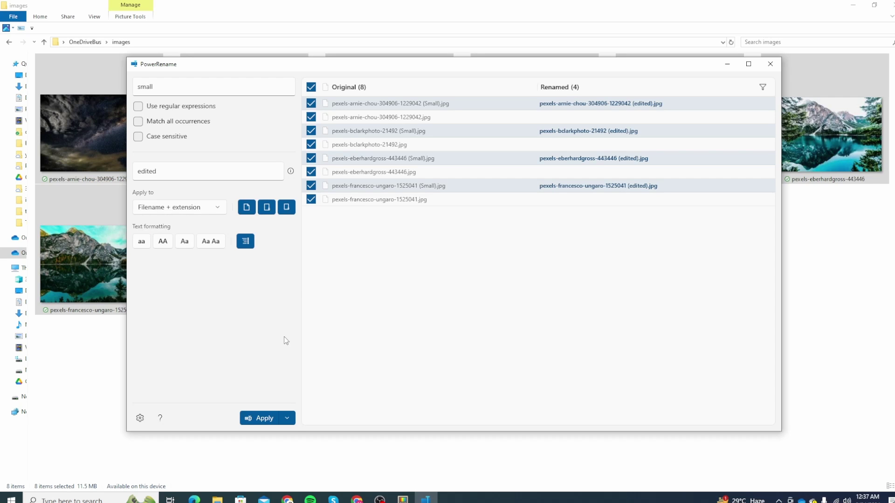
pyautogui.moveTo(368, 65); pyautogui.dragTo(417, 81)
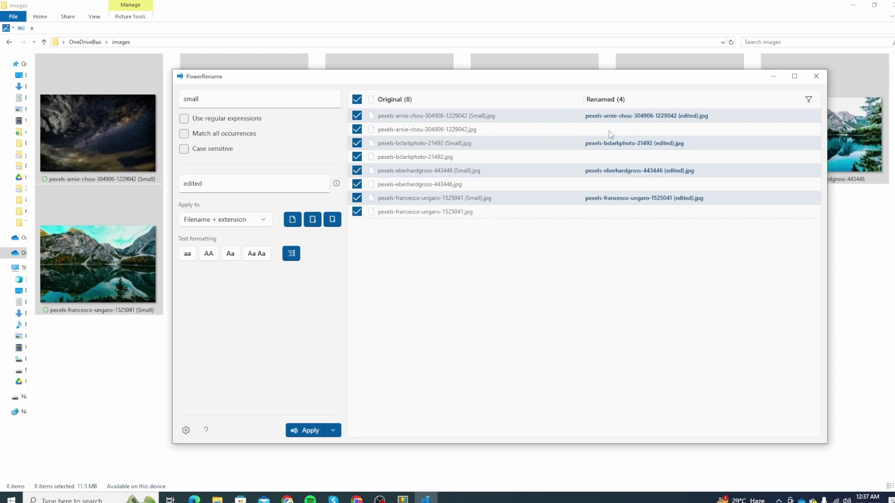
# Apply the (edited) renames to the four Small copies and select the first renamed image
pyautogui.click(310, 431)
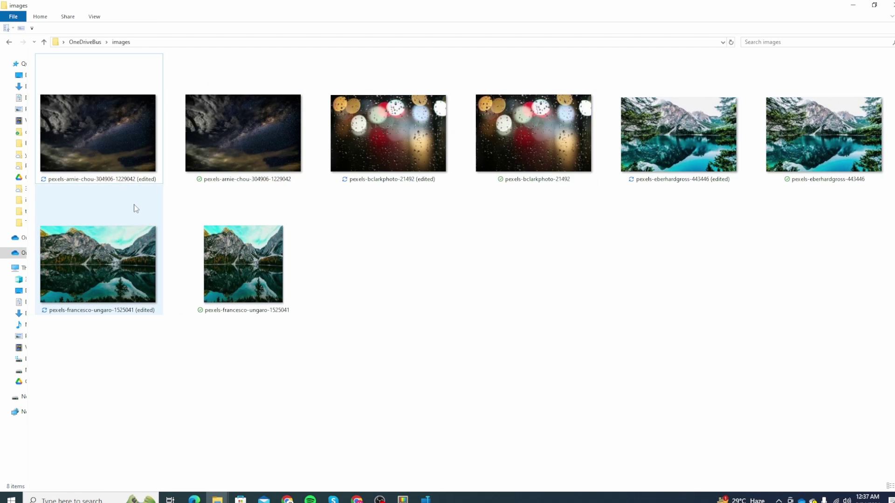
pyautogui.click(133, 146)
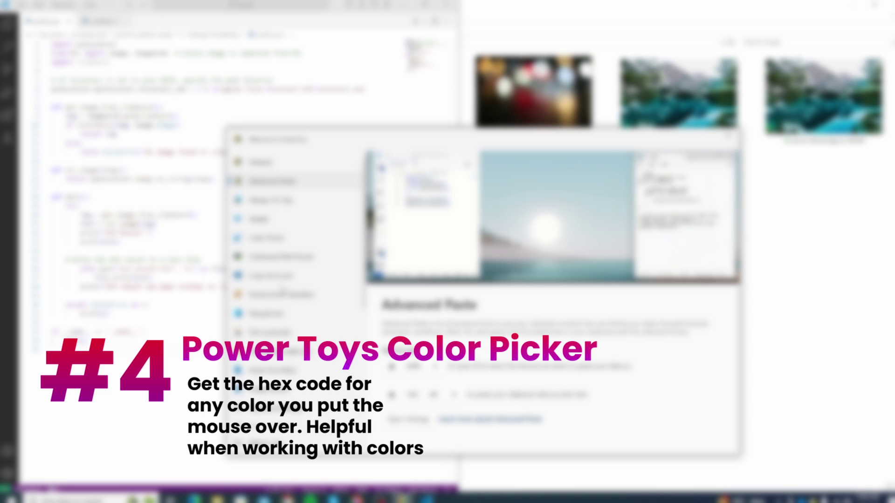
# Pick a screen colour with Color Picker, getting HEX f7dedc, RGB(247, 222, 220), HSL(4, 63%, 92%)
pyautogui.click(282, 239)
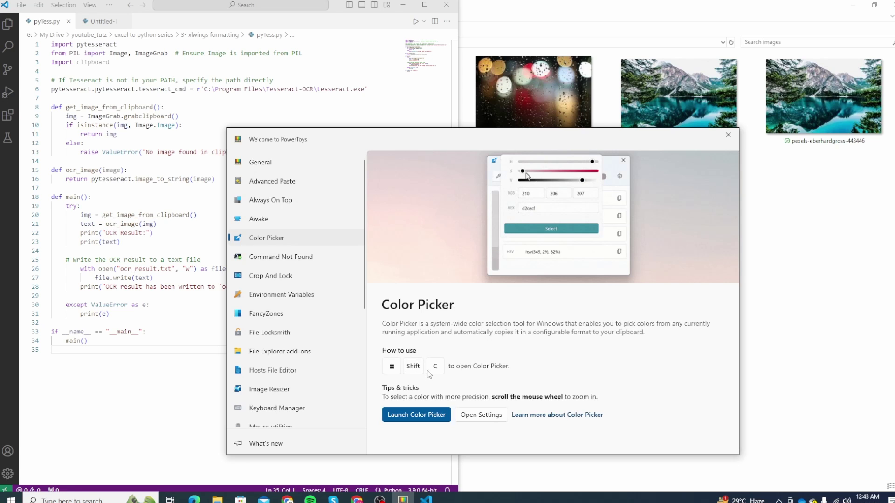
pyautogui.press('super+shift+c')
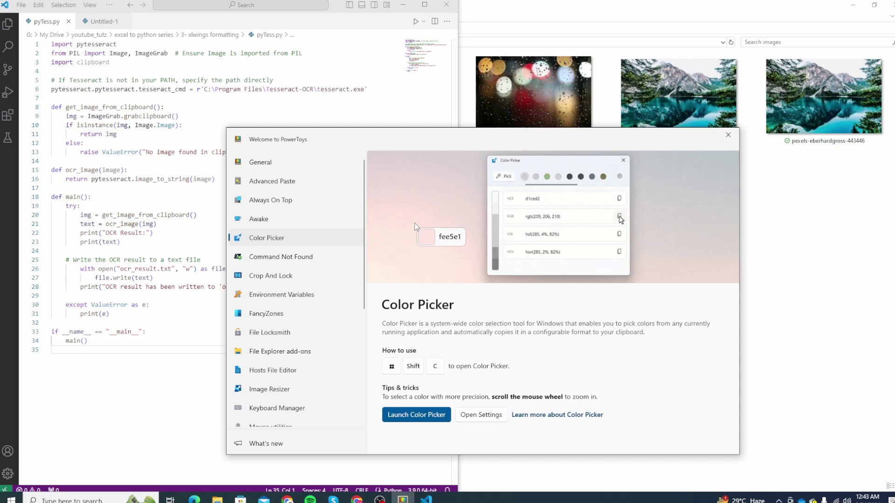
pyautogui.click(415, 199)
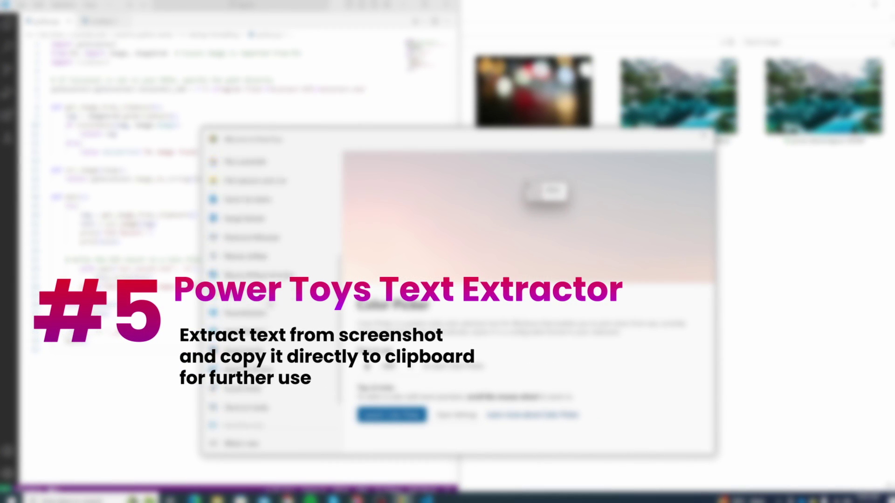
# View the Text Extractor settings page, then minimize PowerToys and maximize Chrome
pyautogui.scroll(-1, 276, 328)
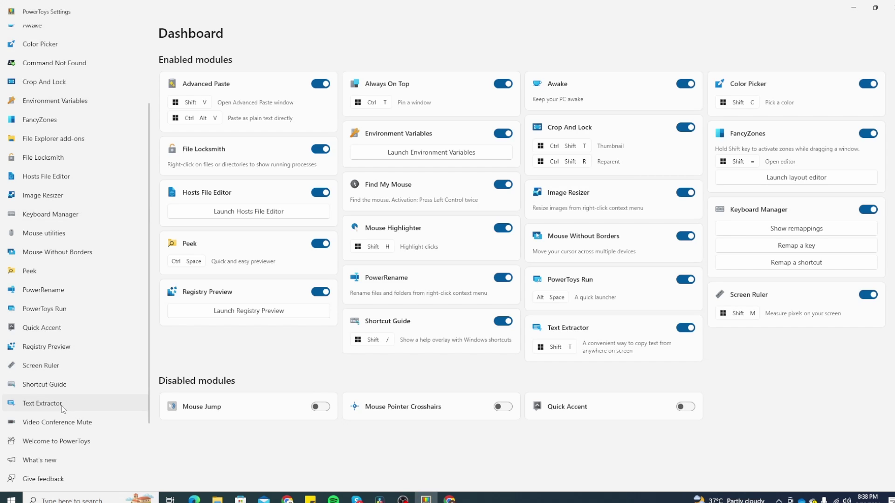
pyautogui.click(44, 403)
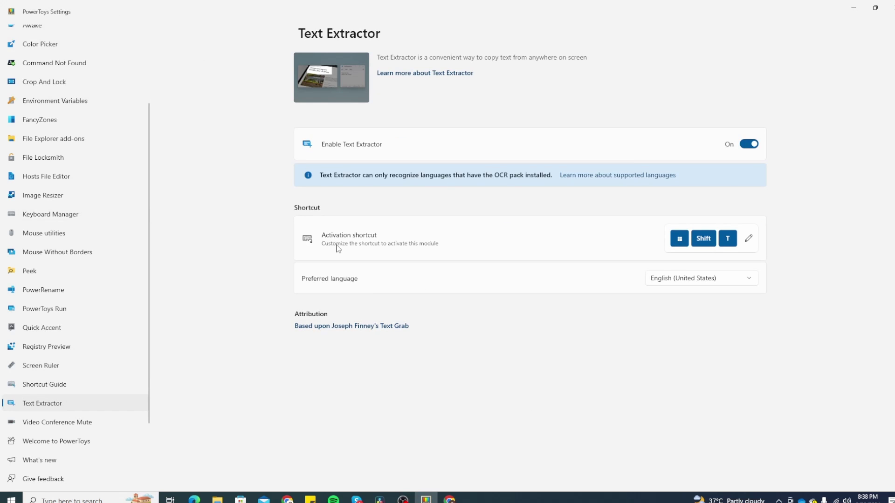
pyautogui.click(853, 8)
pyautogui.doubleClick(608, 75)
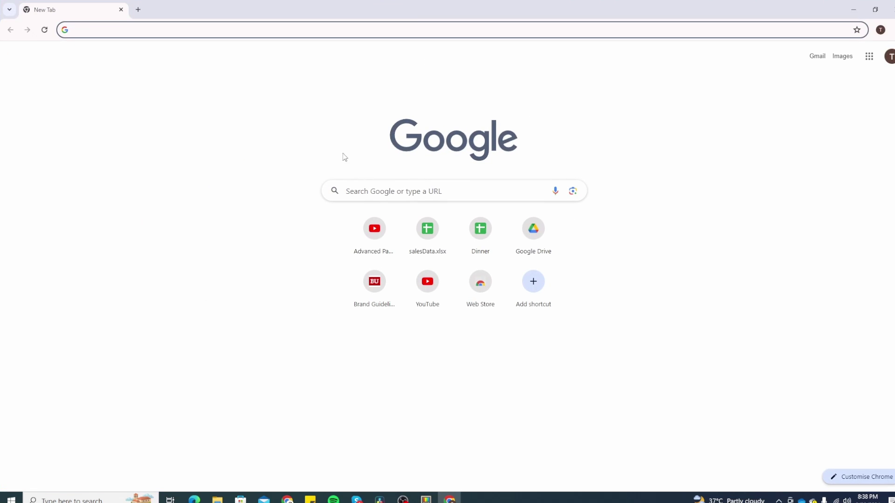
# Search Google Images for 'excel table', open the Excel Easy preview, and launch Text Extractor
pyautogui.write('excel table')
pyautogui.press('Return')
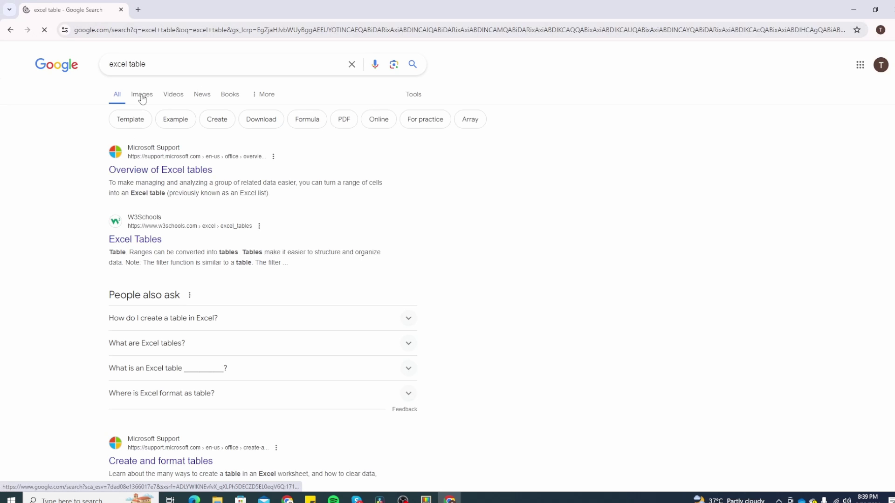
pyautogui.click(142, 97)
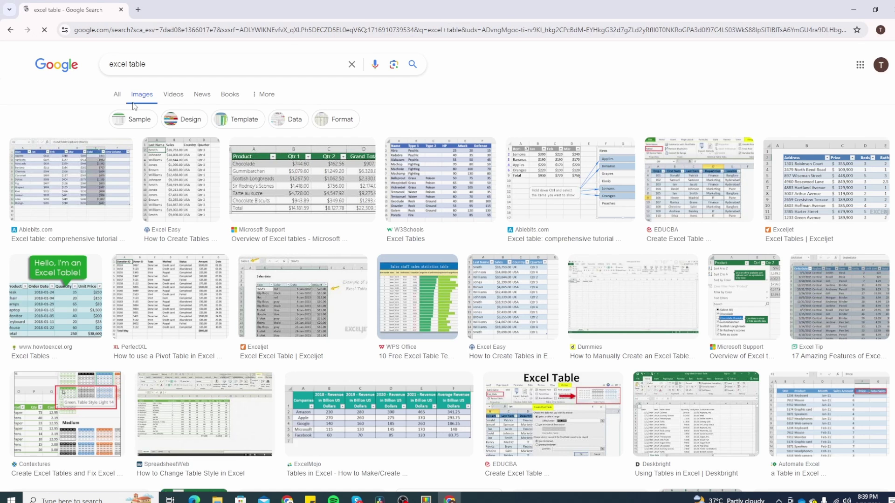
pyautogui.click(521, 298)
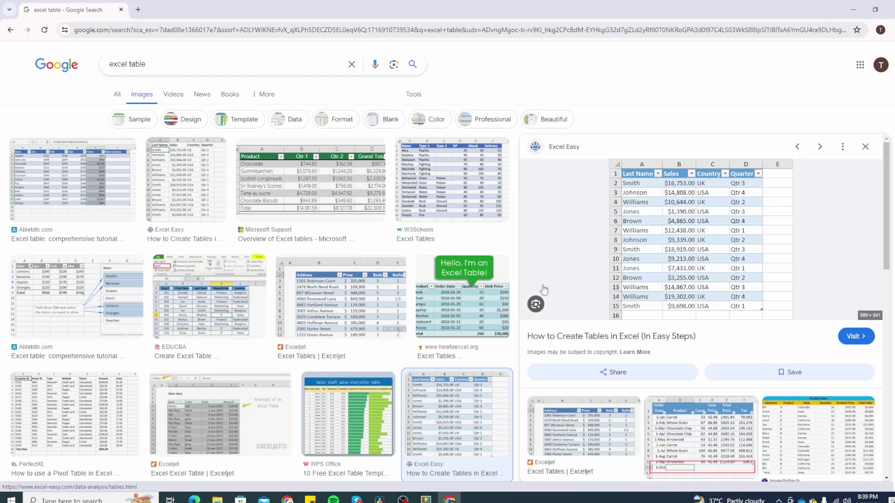
pyautogui.press('super+shift+t')
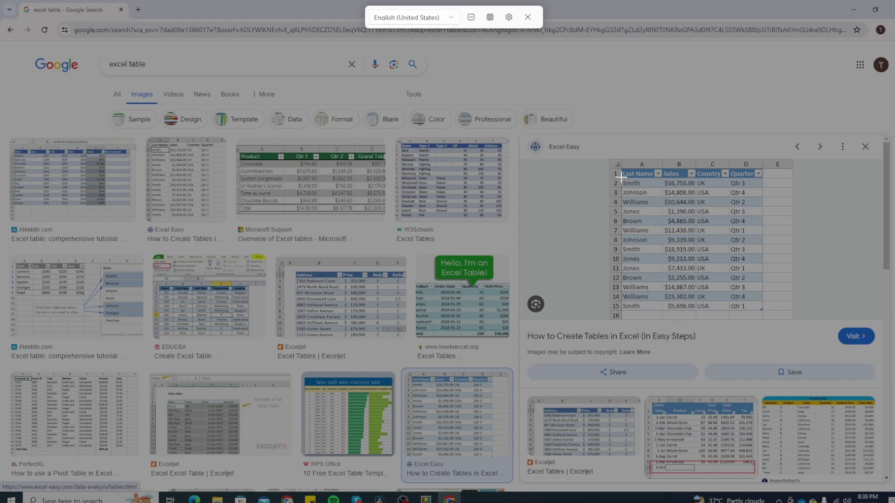
# Extract the Last Name column text and paste it into a new Notepad window
pyautogui.moveTo(621, 177); pyautogui.dragTo(657, 312)
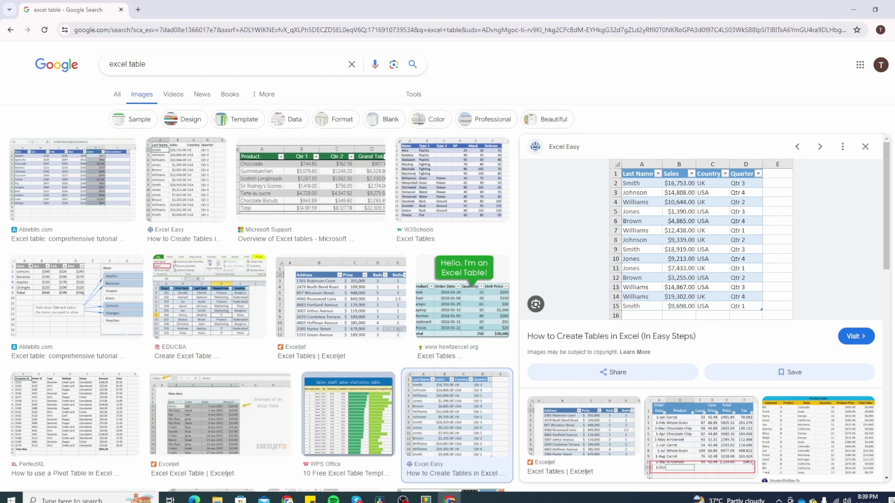
pyautogui.press('super')
pyautogui.write('notepad')
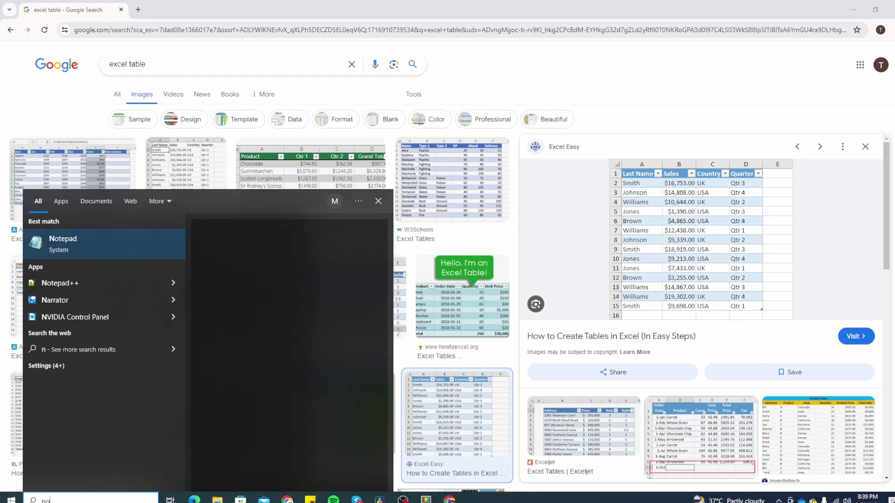
pyautogui.press('Return')
pyautogui.hotkey('ctrl', 'v')
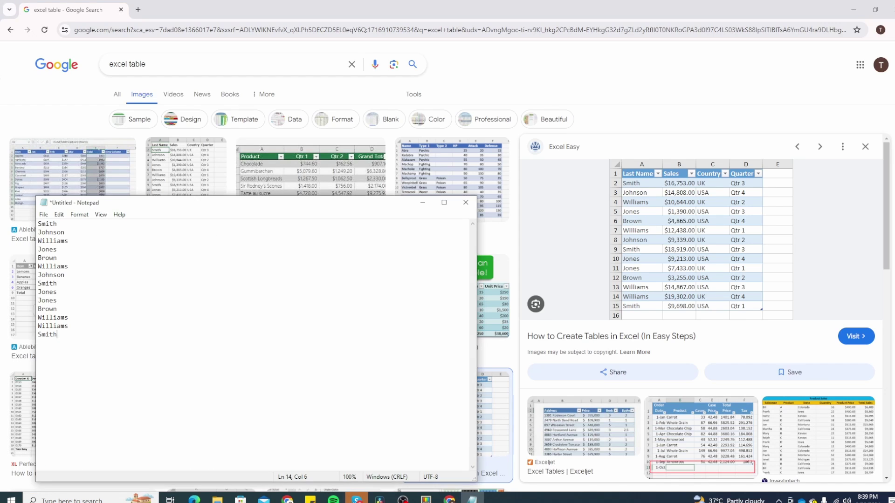
# Move Notepad toward the screen centre and delete all the pasted surnames
pyautogui.moveTo(84, 200); pyautogui.dragTo(201, 196)
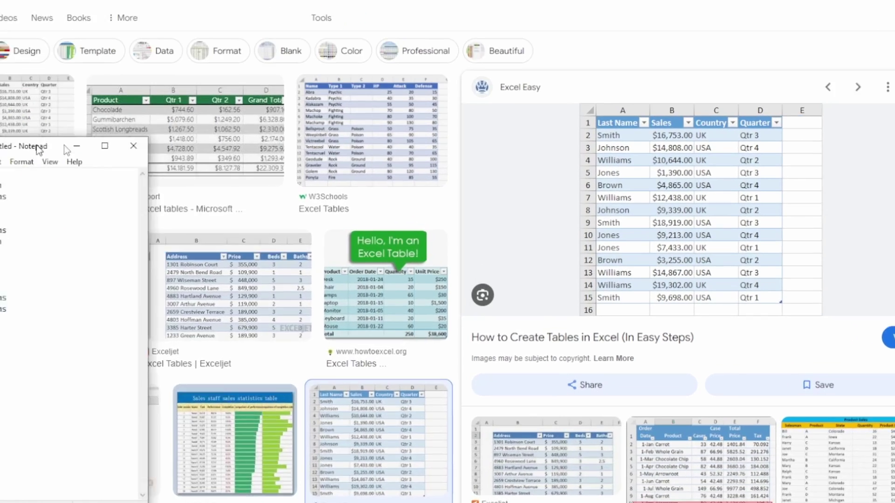
pyautogui.moveTo(36, 149); pyautogui.dragTo(442, 108)
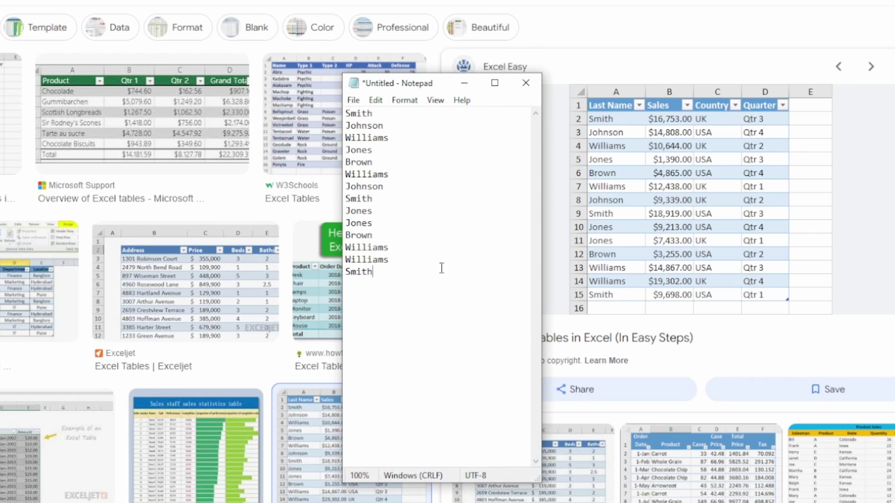
pyautogui.hotkey('ctrl', 'a')
pyautogui.press('Delete')
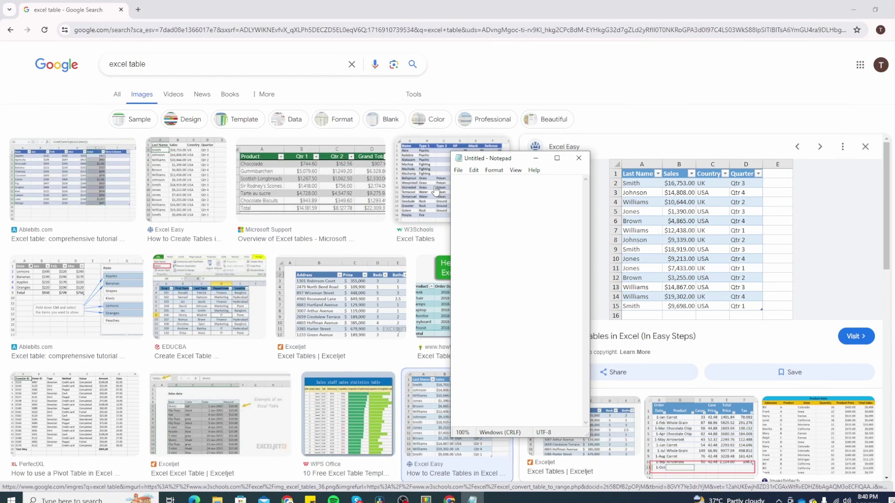
# Extract the Sales column values with Text Extractor and paste them into Notepad
pyautogui.press('super+shift+t')
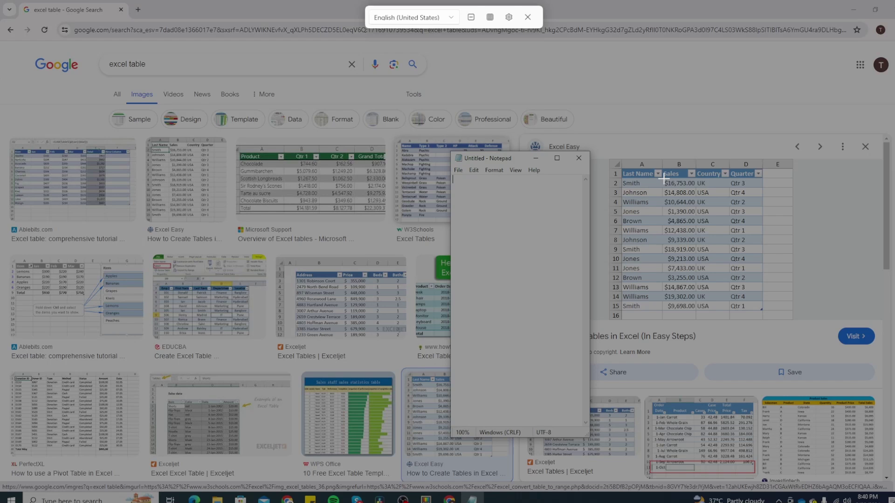
pyautogui.moveTo(664, 178); pyautogui.dragTo(698, 313)
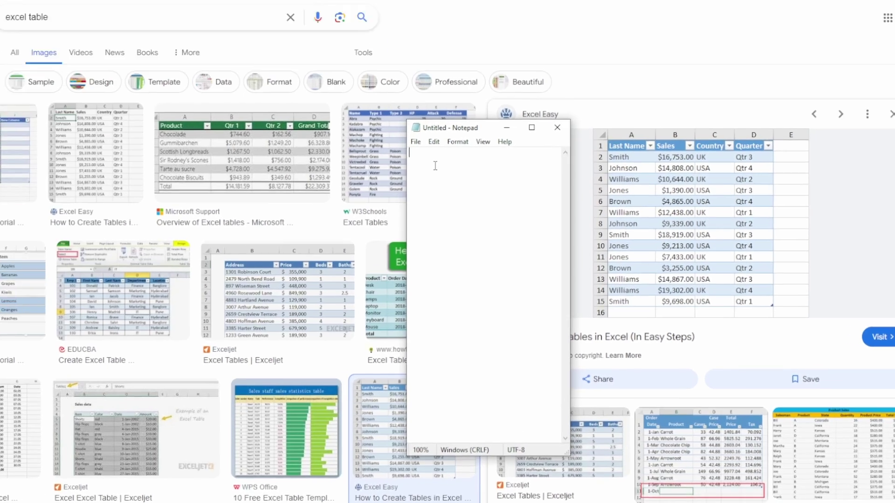
pyautogui.hotkey('ctrl', 'v')
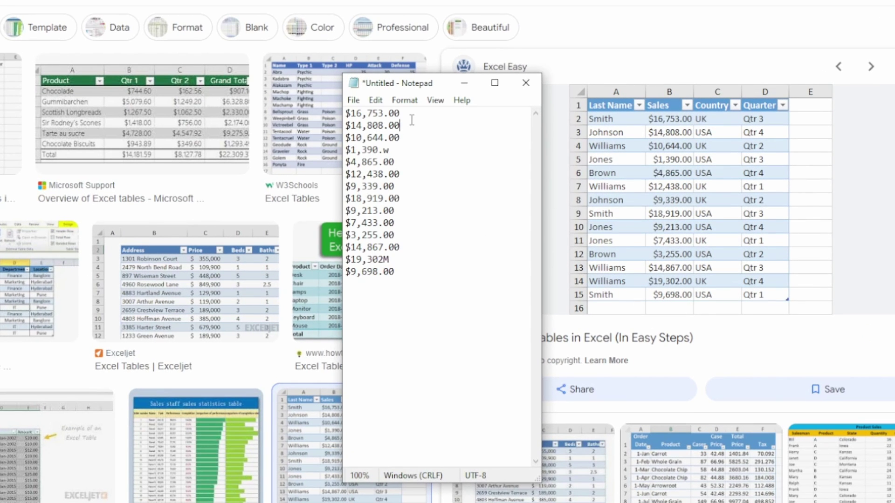
# Fix the misread Sales values on lines 4 and 13 to $1,390.00 and $19,302.00
pyautogui.press('Down')
pyautogui.press('Down')
pyautogui.press('BackSpace')
pyautogui.write('00')
pyautogui.press('Down')
pyautogui.press('Down')
pyautogui.press('Down')
pyautogui.press('Down')
pyautogui.press('Down')
pyautogui.press('Down')
pyautogui.press('Down')
pyautogui.press('Down')
pyautogui.press('Down')
pyautogui.press('Left')
pyautogui.press('Left')
pyautogui.press('Right')
pyautogui.press('Right')
pyautogui.write('.00')
pyautogui.press('Delete')
pyautogui.press('Down')
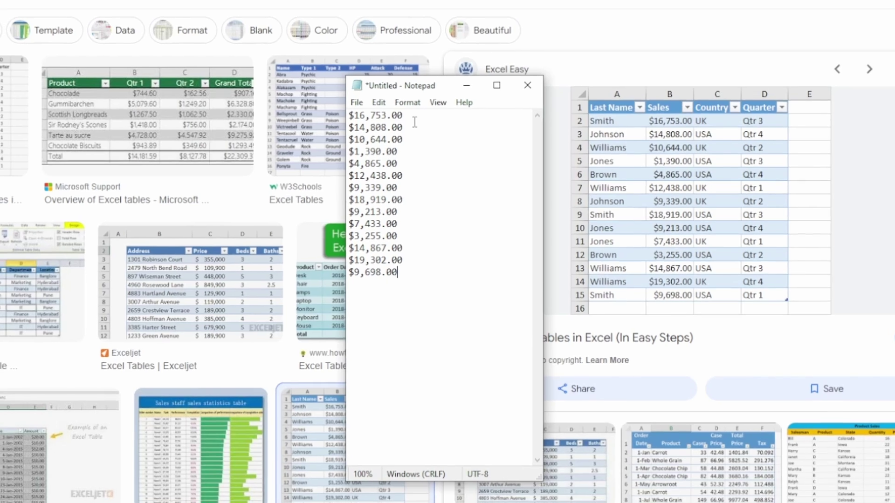